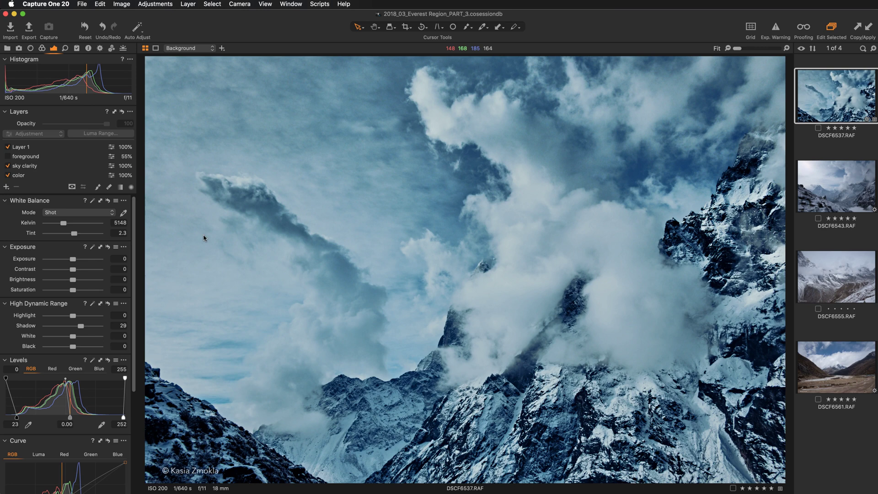
Step: Reset and restore DSCF6537's adjustments, then toggle its layers, leaving Layer 1 switched off
click(85, 29)
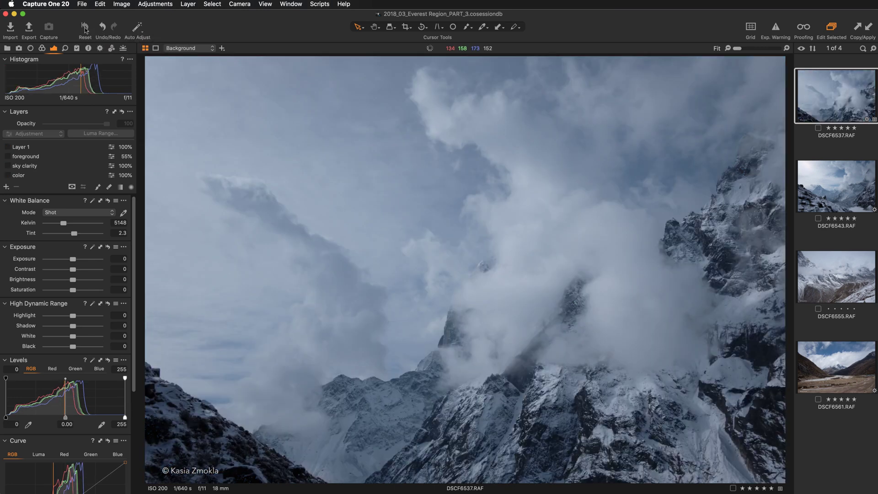
key(super+z)
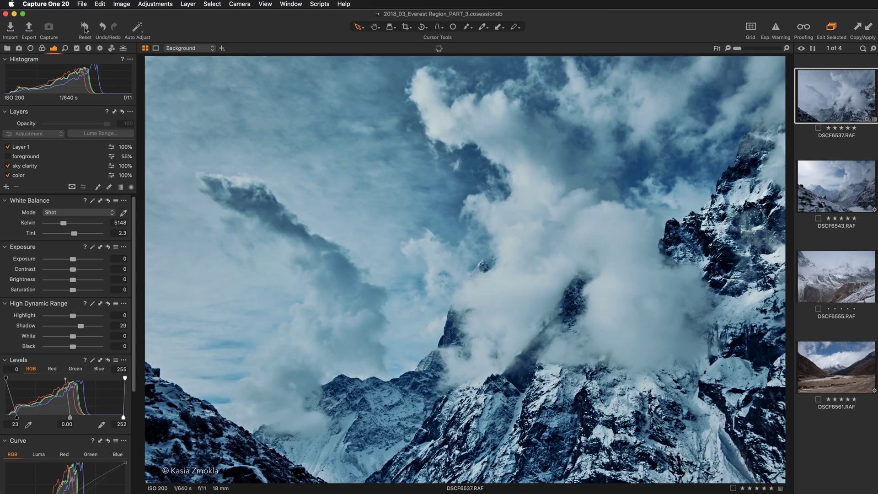
click(7, 147)
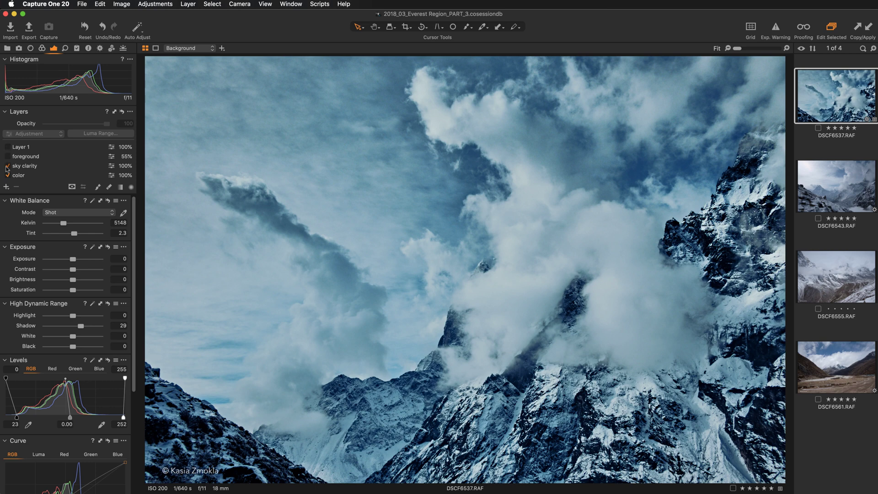
click(7, 166)
click(7, 176)
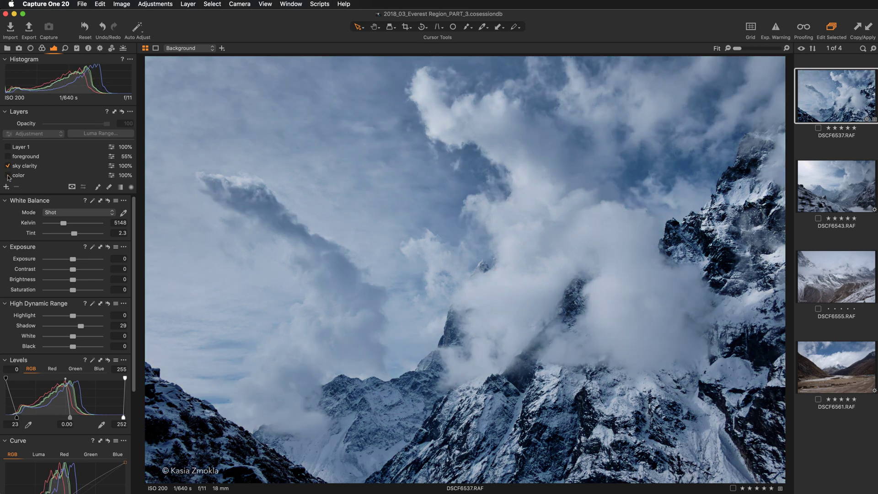
click(7, 176)
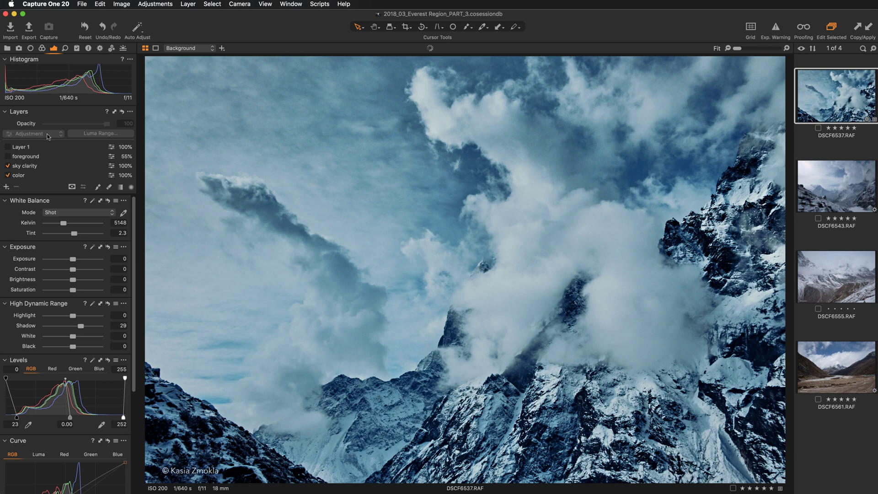
right_click(827, 101)
Step: Add a new unedited DSCF6537 variant and view it beside the edited [1] variant
click(845, 124)
super+click(837, 183)
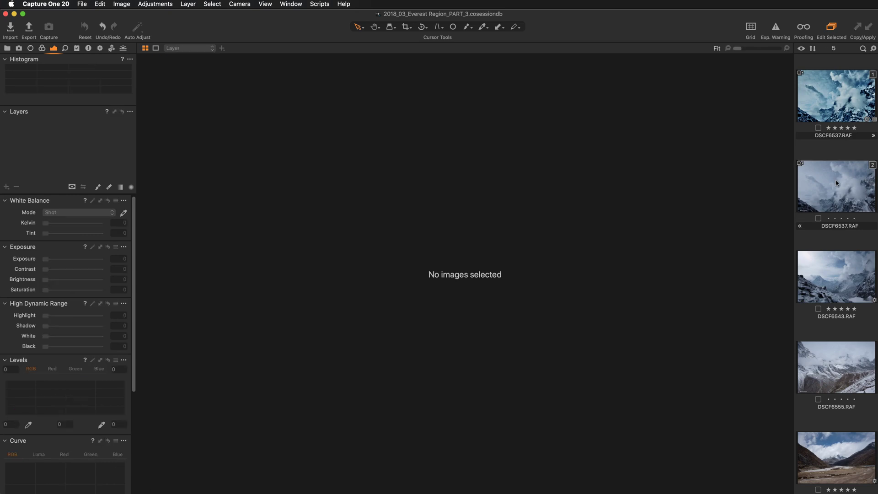
click(827, 110)
super+click(834, 190)
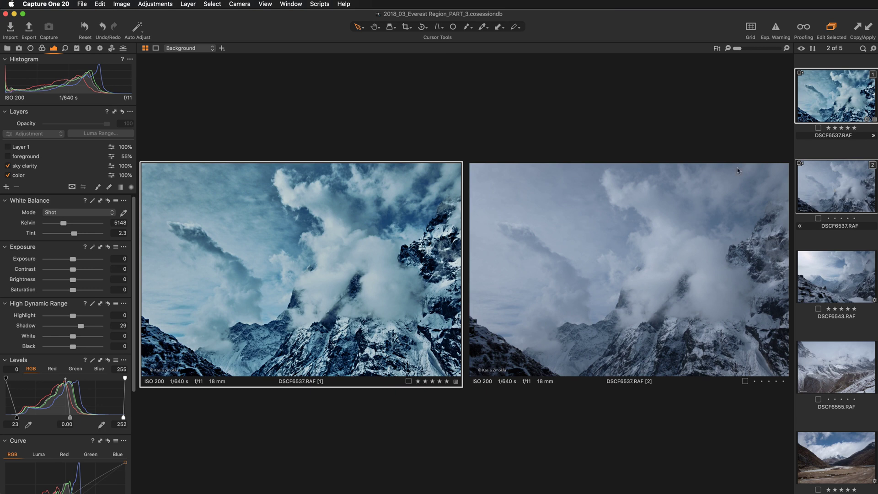
scroll(98, 319, down, 5)
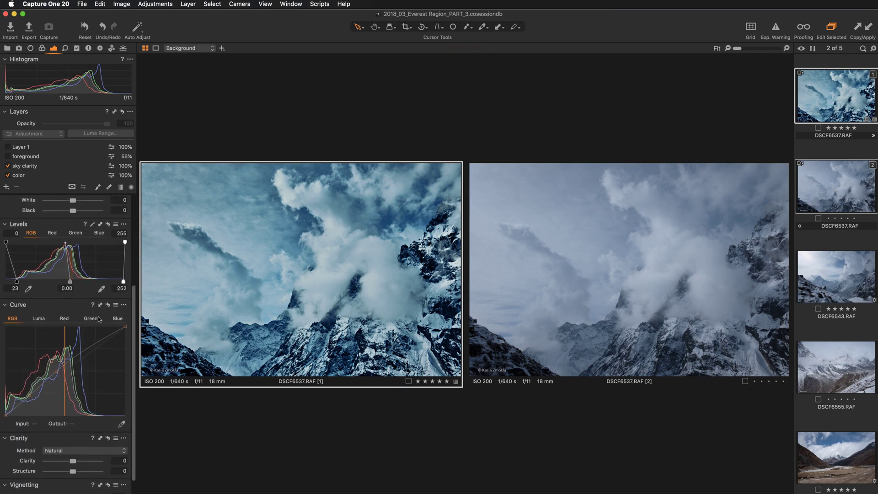
scroll(99, 319, down, 1)
scroll(99, 320, up, 5)
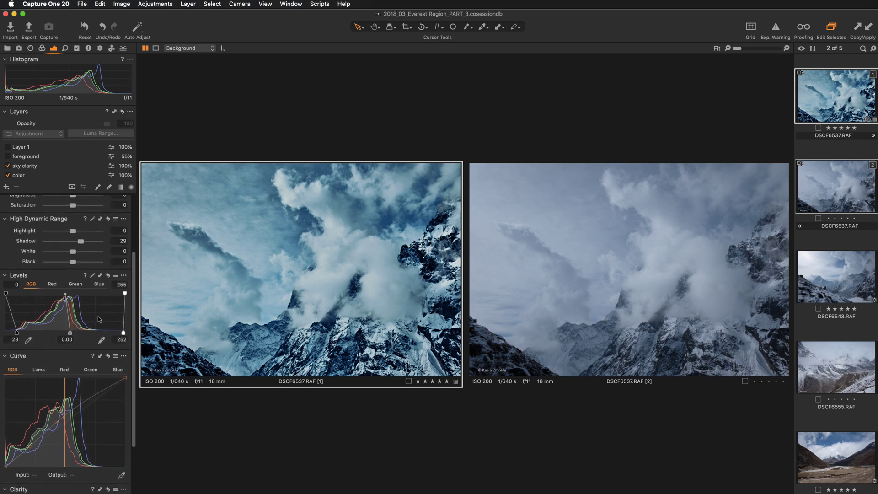
scroll(99, 319, down, 4)
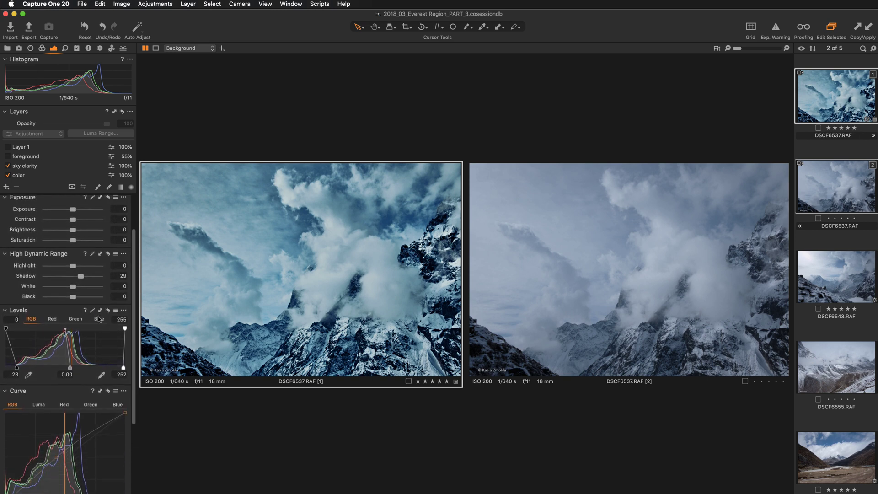
Step: Enable the Full section banner output recipe, then view only variant DSCF6537 [1]
click(100, 48)
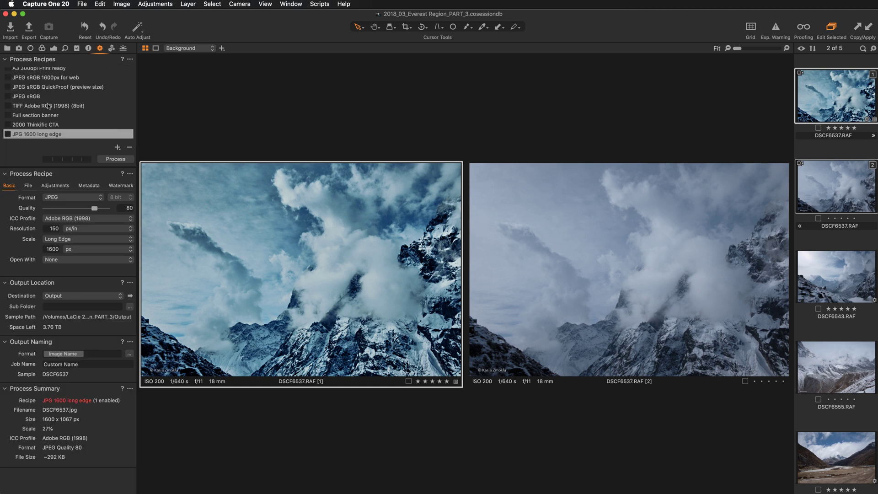
click(33, 118)
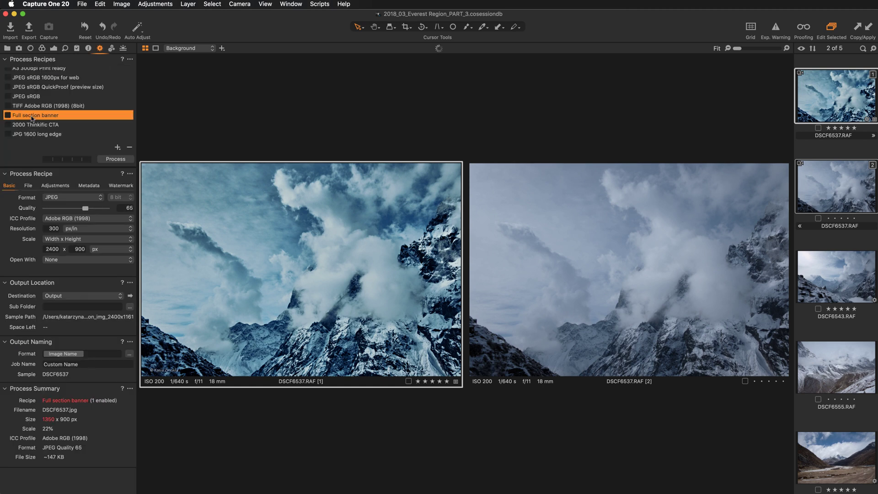
click(7, 115)
super+click(824, 191)
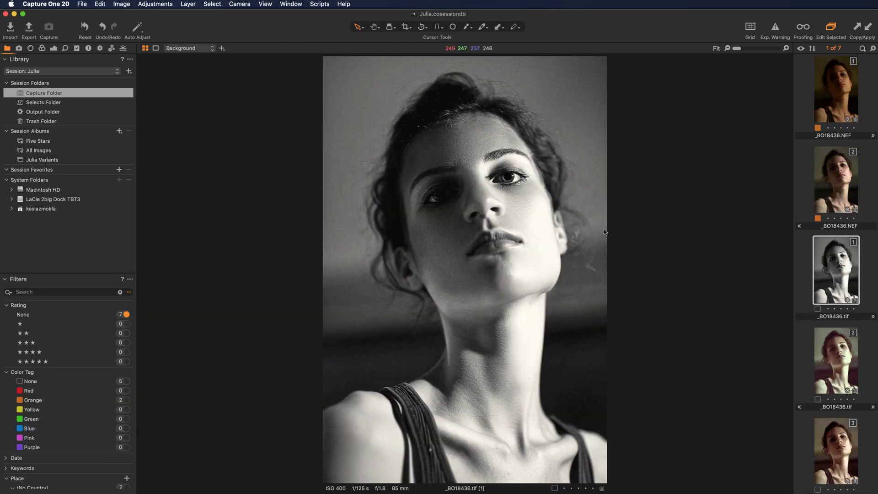
Step: Scroll through the four _BO18436.tif variants and bring up the Color tools
scroll(808, 263, down, 2)
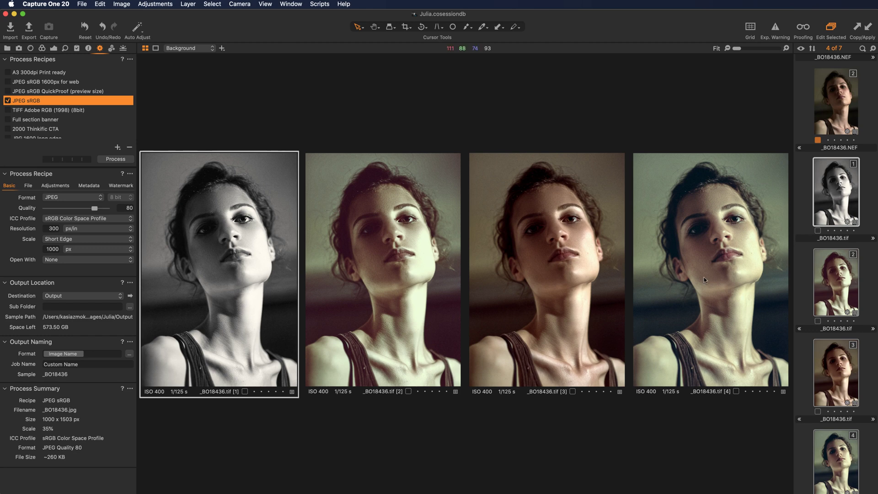
scroll(736, 276, up, 5)
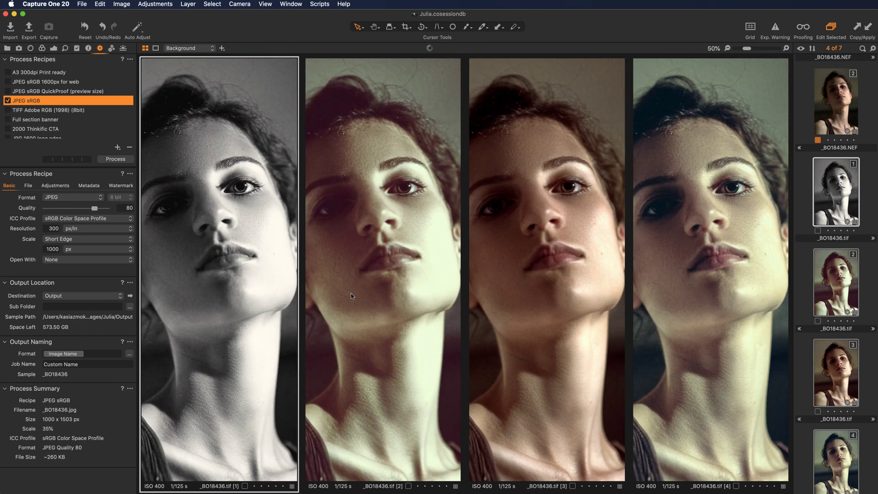
click(41, 48)
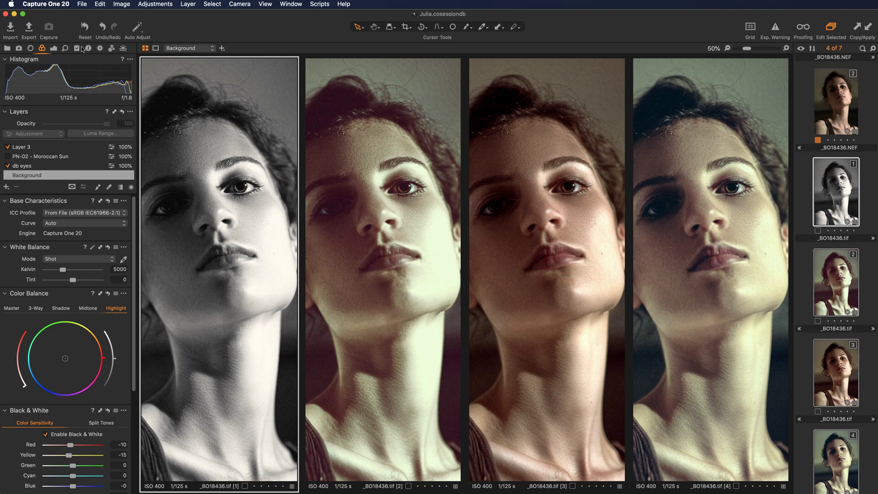
Step: Show the portrait variant's Exposure tools and scroll through them
click(54, 49)
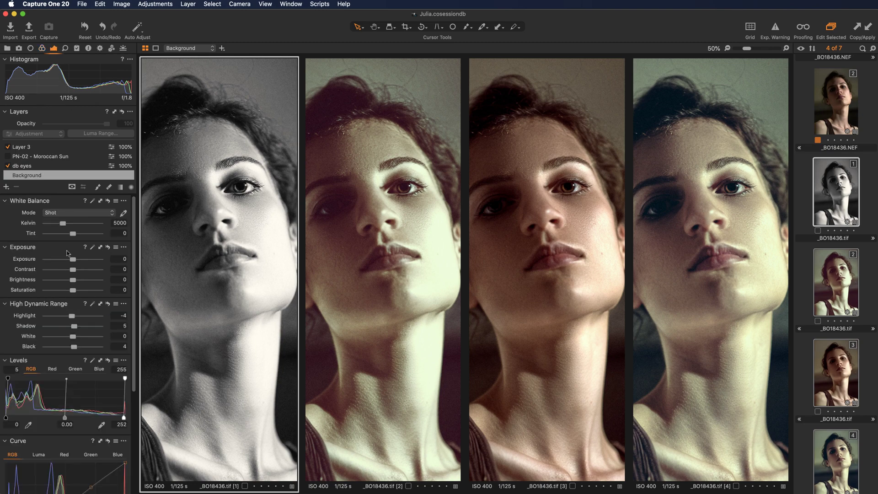
scroll(67, 253, down, 5)
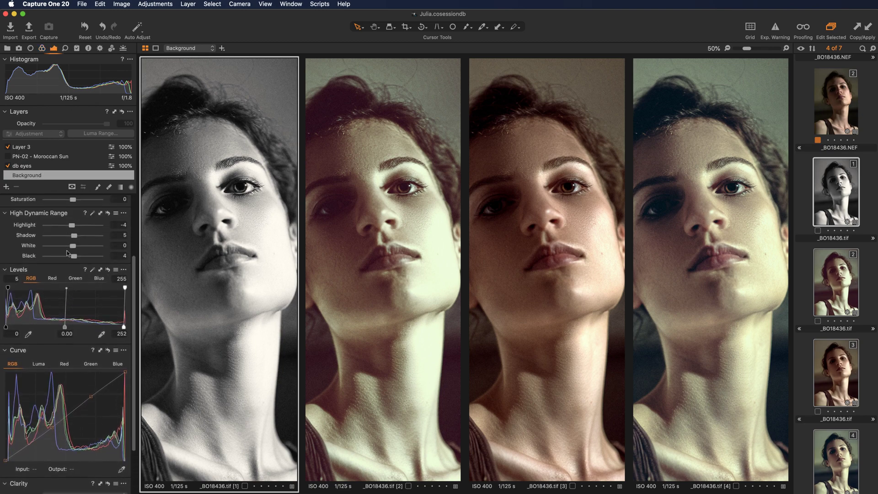
scroll(66, 253, down, 3)
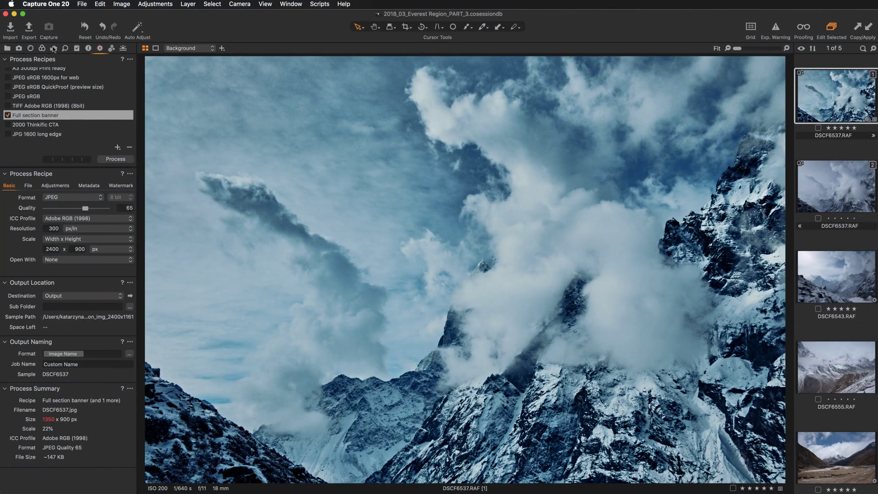
Step: Show the Exposure tools and add DSCF6543, DSCF6555 and DSCF6561 beside DSCF6537 [1]
click(54, 48)
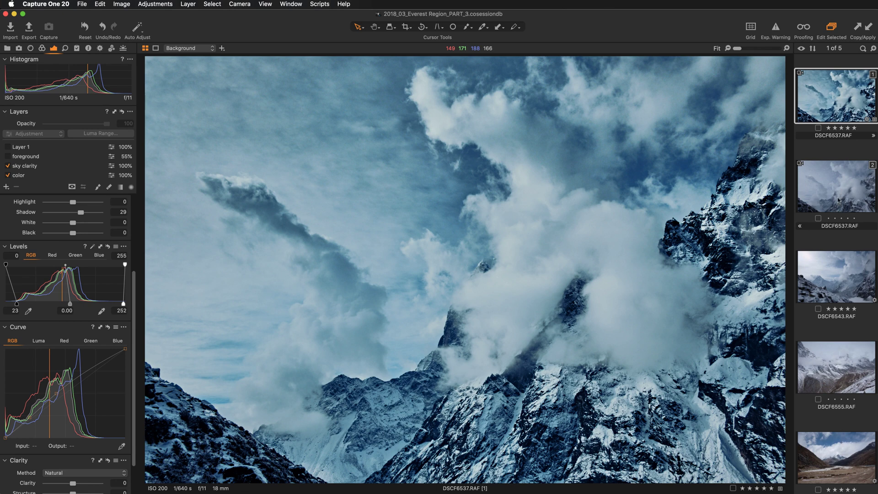
super+click(843, 283)
super+click(841, 350)
super+click(841, 452)
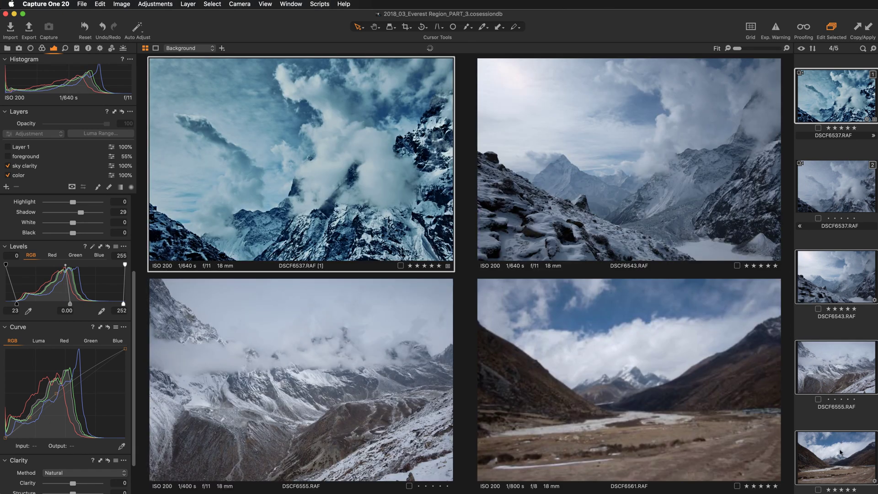
Step: Apply the edited photo's adjustments to the other three, then desaturate the DSCF6561 valley photo
click(868, 28)
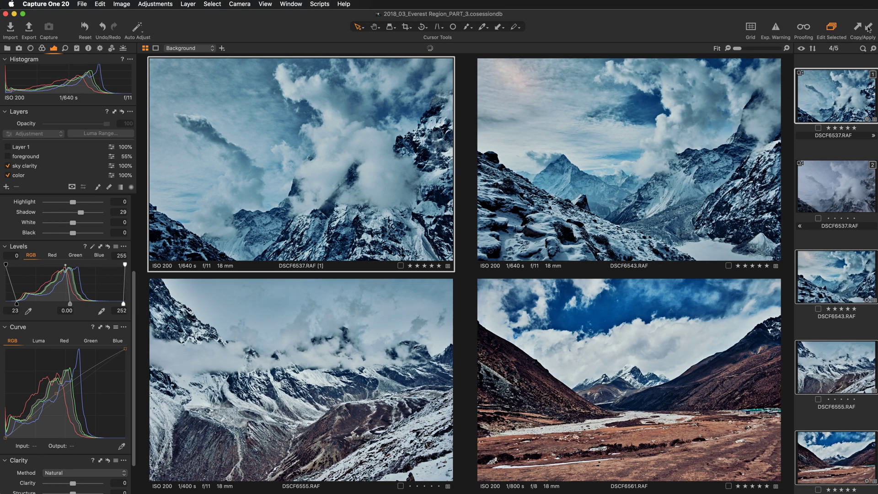
click(716, 386)
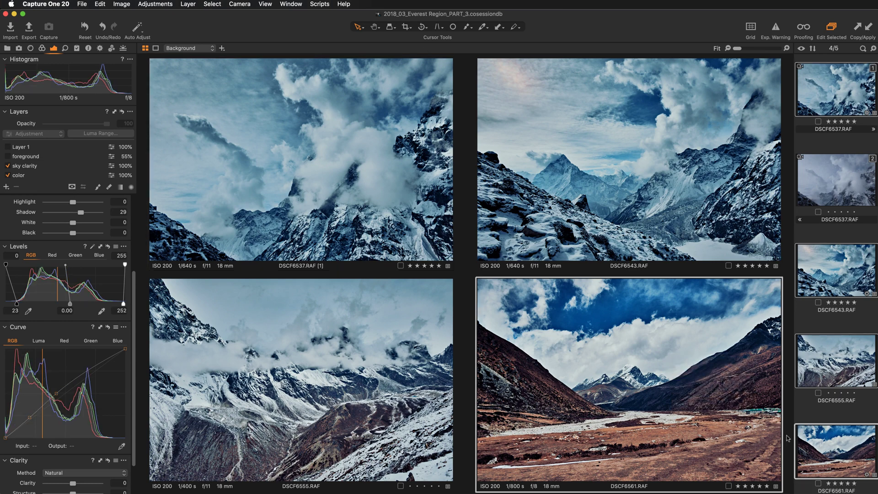
scroll(63, 246, up, 4)
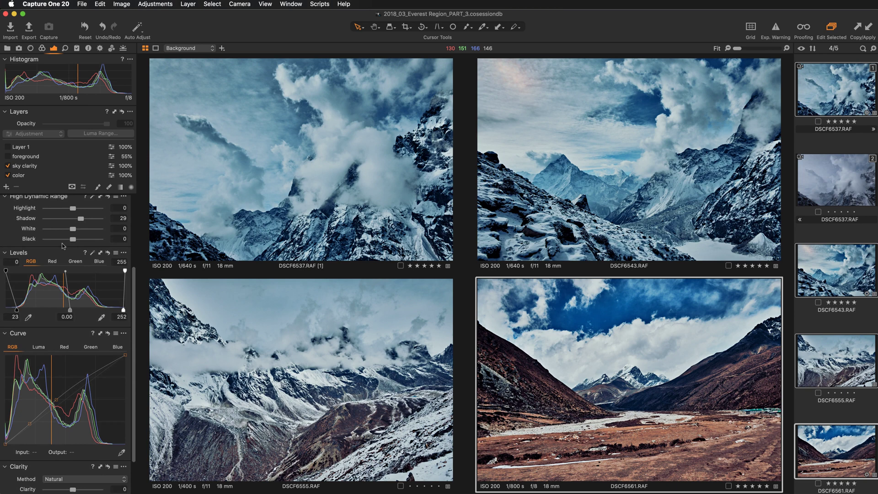
scroll(63, 246, up, 1)
drag(73, 265, 62, 268)
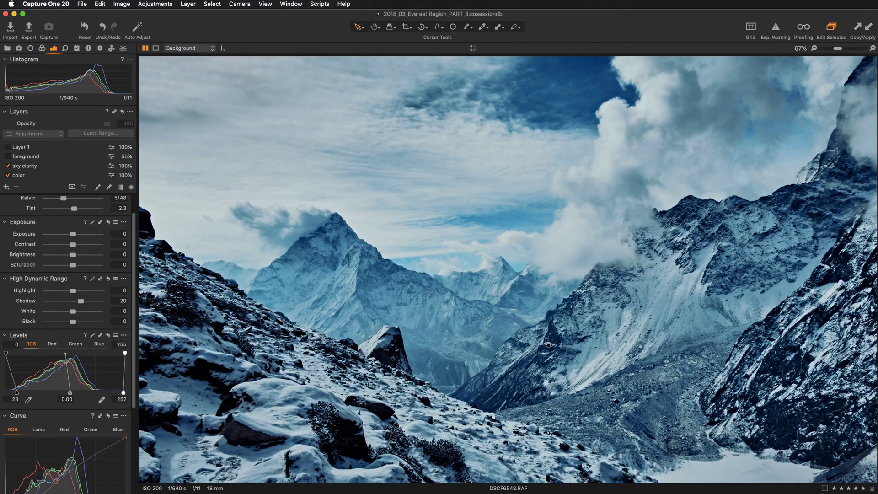
Step: Hide the tool panels with Cmd+T so DSCF6543 fills the window
key(super+t)
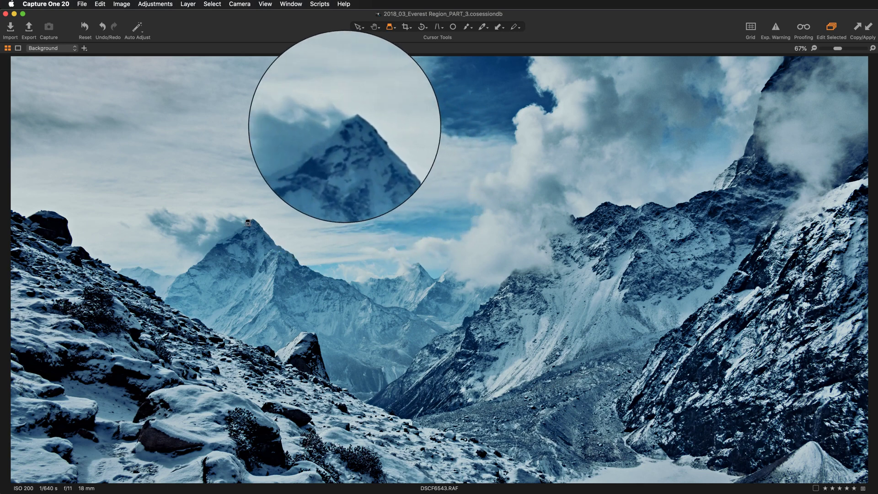
Step: Magnify the mountain summit and details across DSCF6543 with the loupe
drag(245, 222, 244, 223)
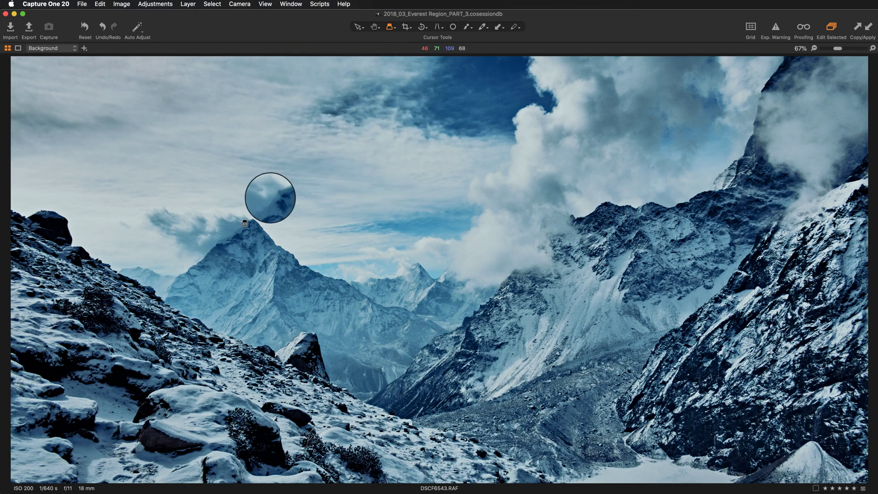
drag(661, 220, 554, 214)
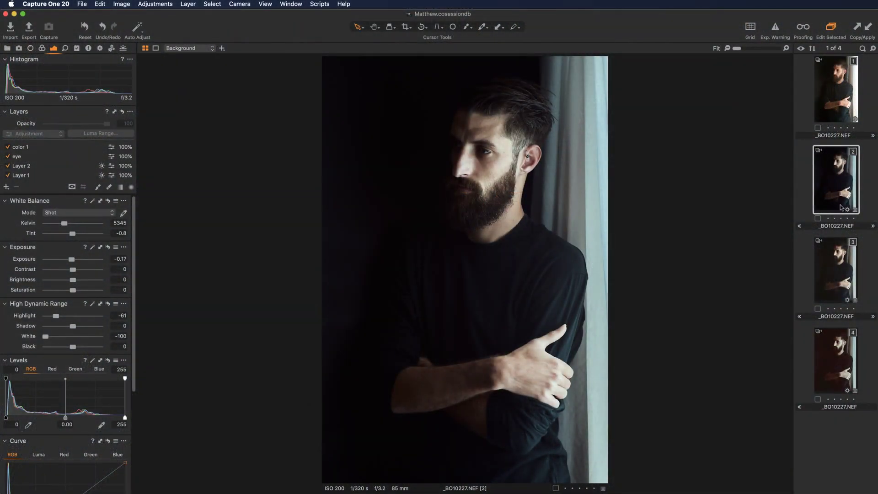
Step: Set variant 3's Layers tool to Large Size, select Background, then select all four variants
click(840, 276)
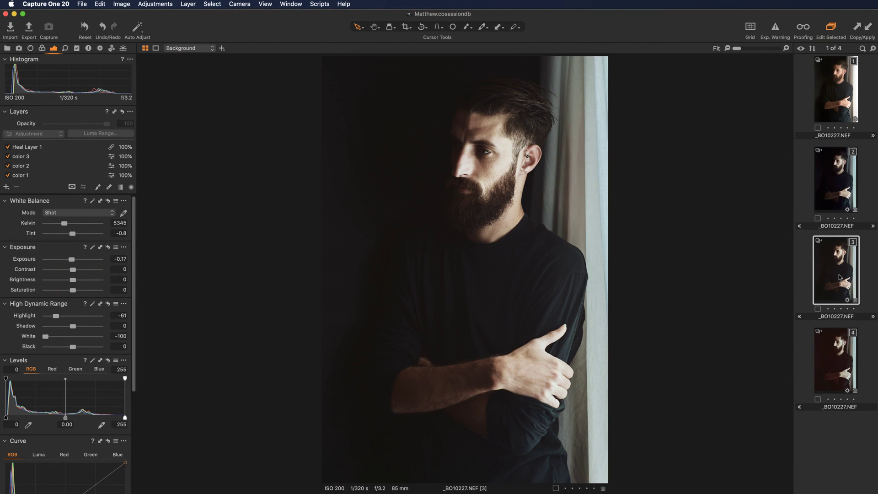
click(130, 112)
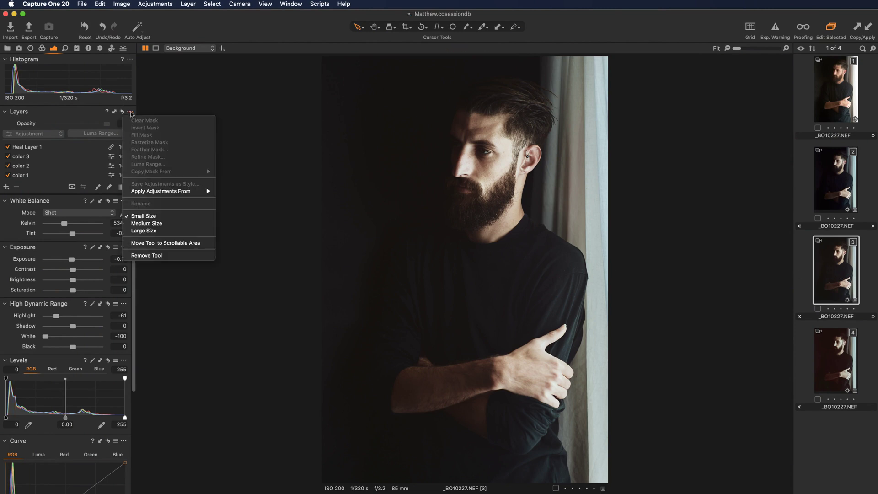
click(151, 231)
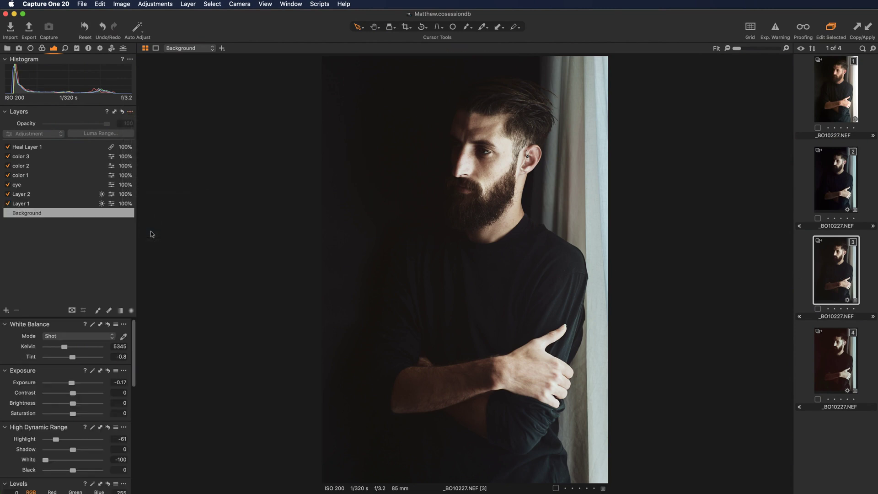
click(8, 175)
click(843, 98)
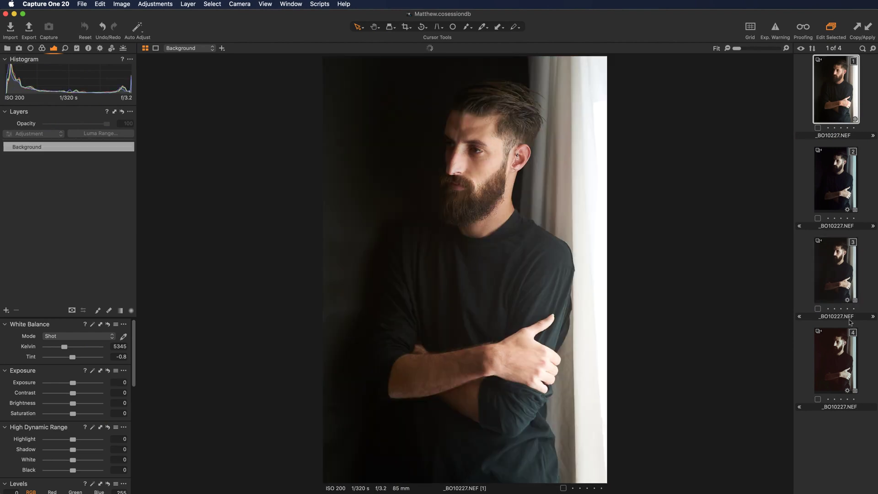
shift+click(844, 356)
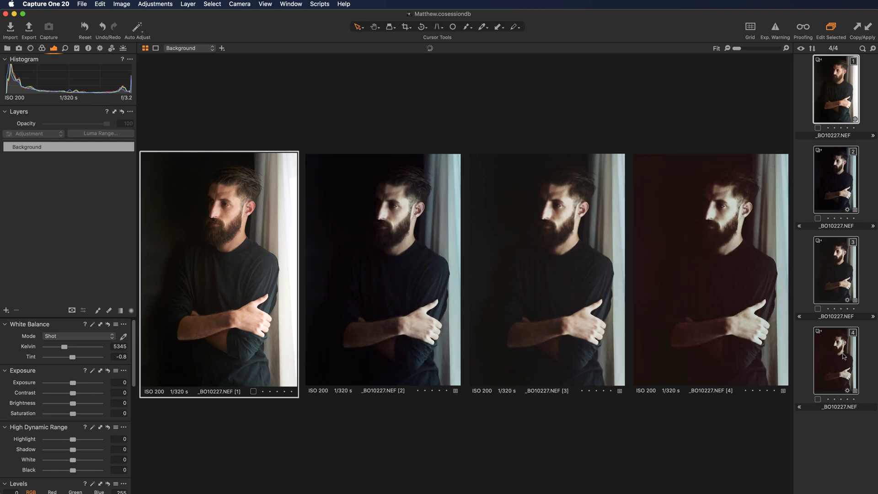
Step: Hide the browser and zoom all four portrait variants to 95% on the hand, then compare the faces
key(super+b)
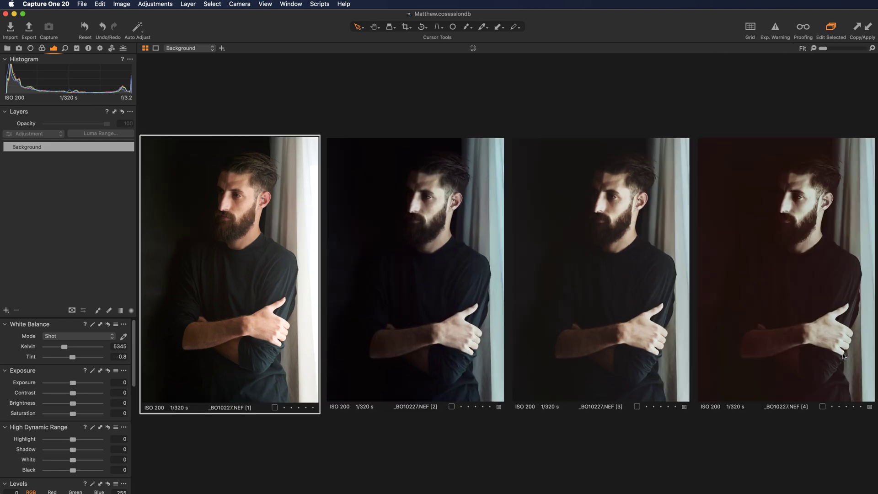
double_click(646, 337)
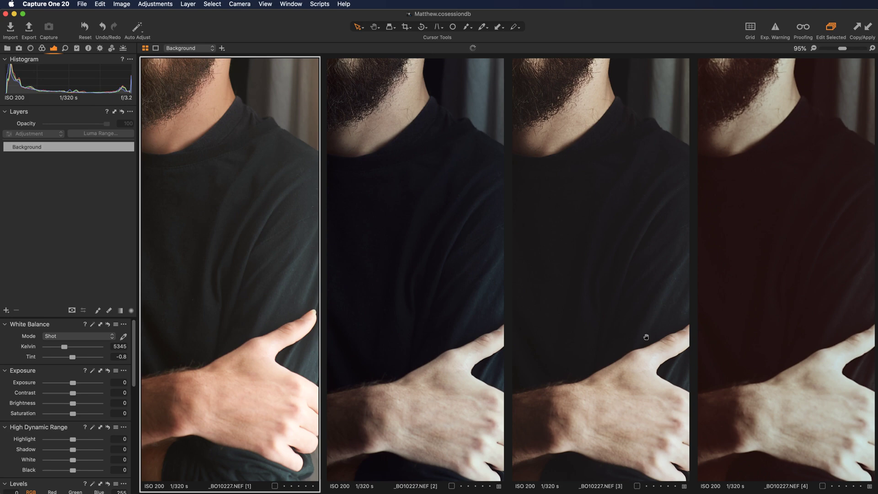
drag(597, 224, 627, 363)
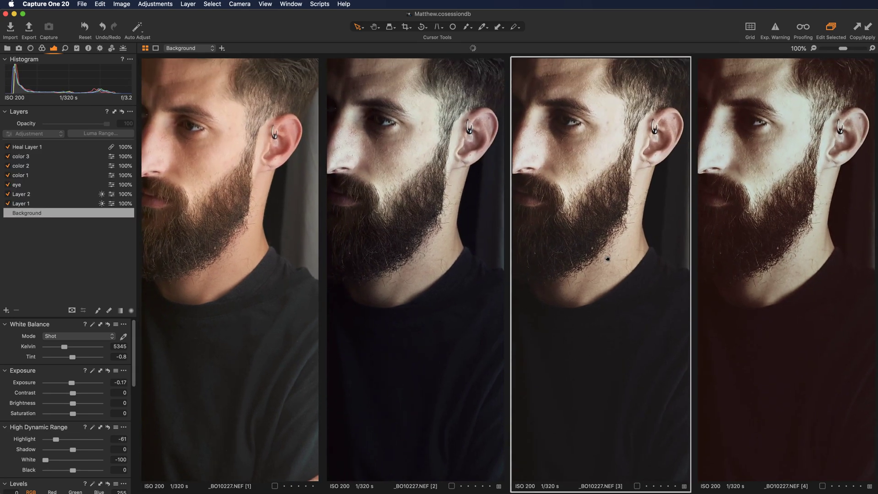
mouse_move(608, 255)
mouse_down()
mouse_move(637, 311)
mouse_move(658, 270)
mouse_move(612, 392)
mouse_move(601, 266)
mouse_up()
scroll(658, 271, up, 5)
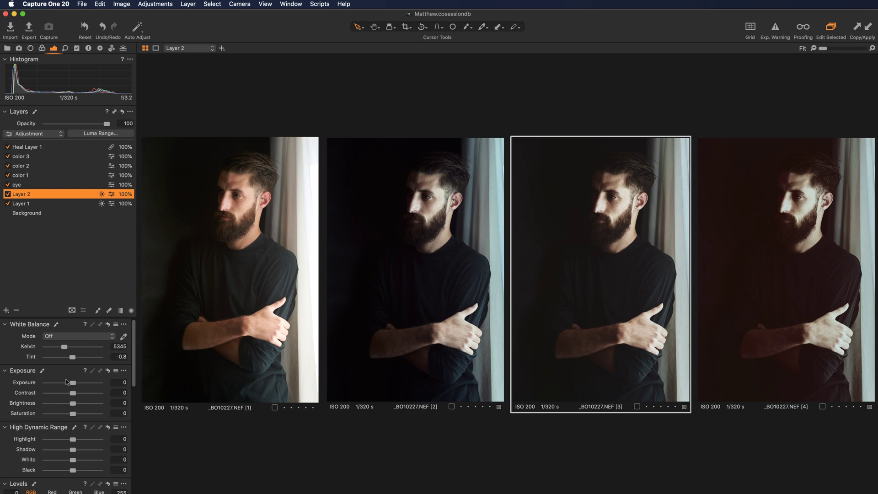
key(super+Tab)
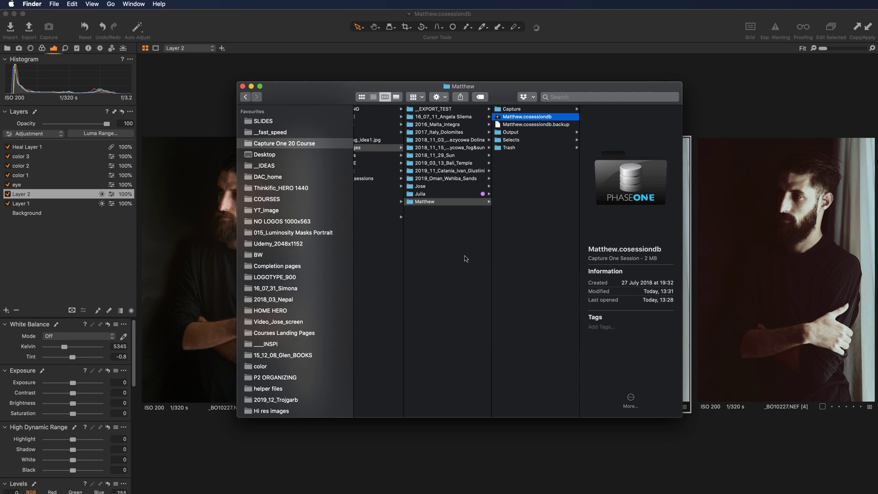
click(519, 110)
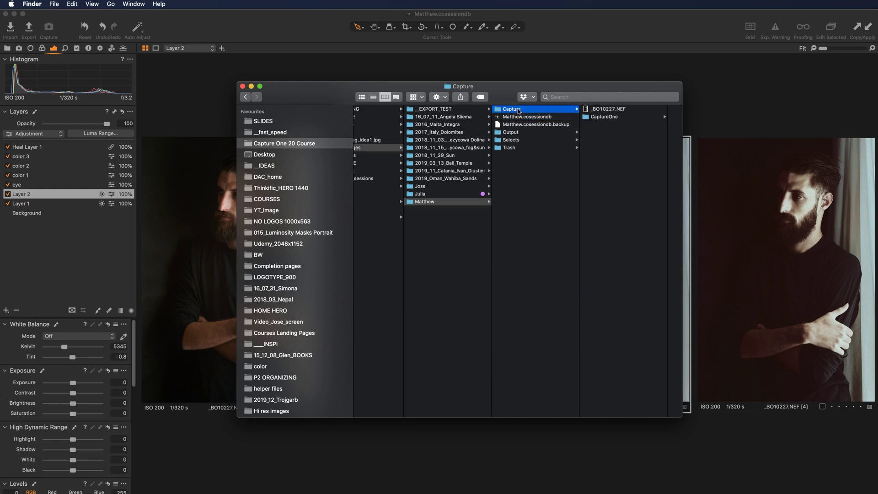
click(605, 117)
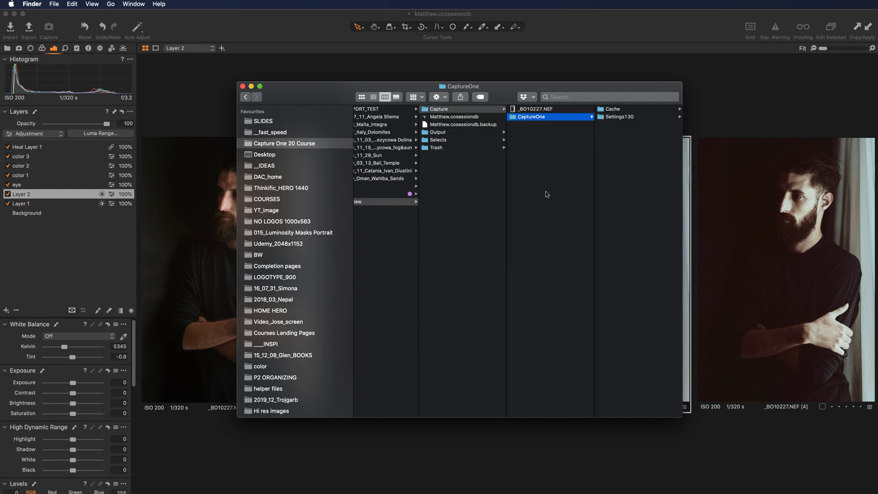
scroll(545, 192, left, 3)
scroll(545, 192, left, 2)
click(522, 117)
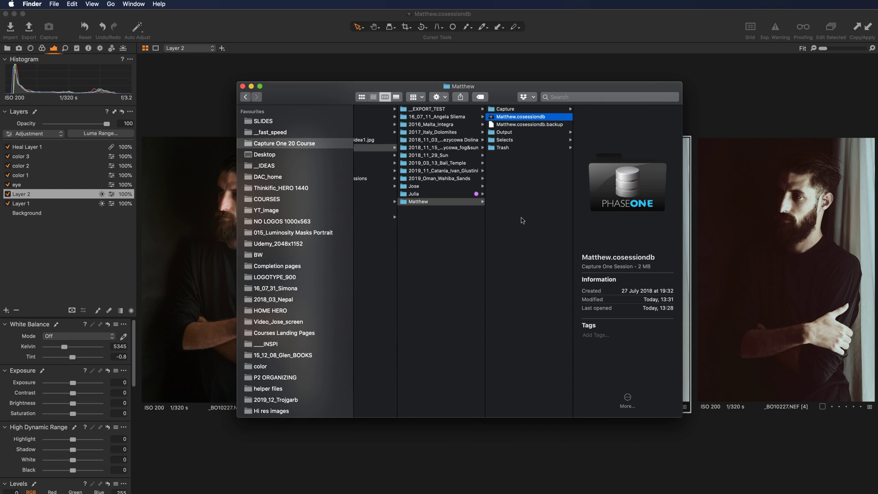
click(565, 29)
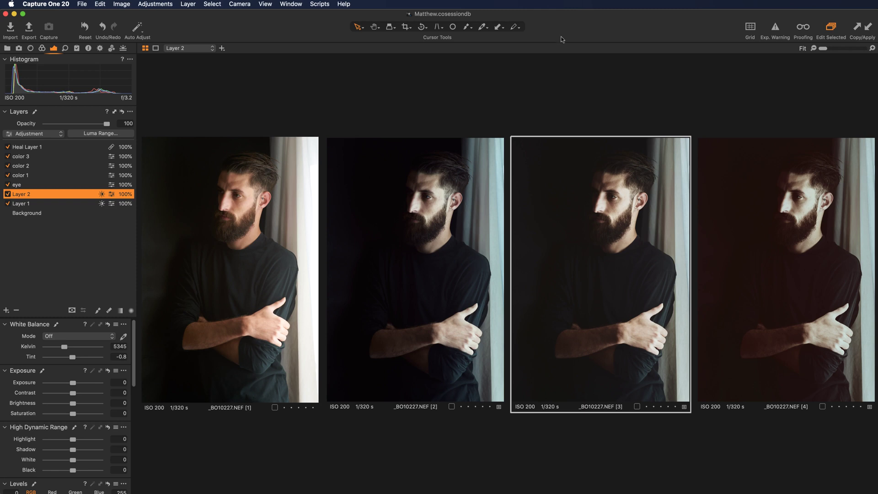